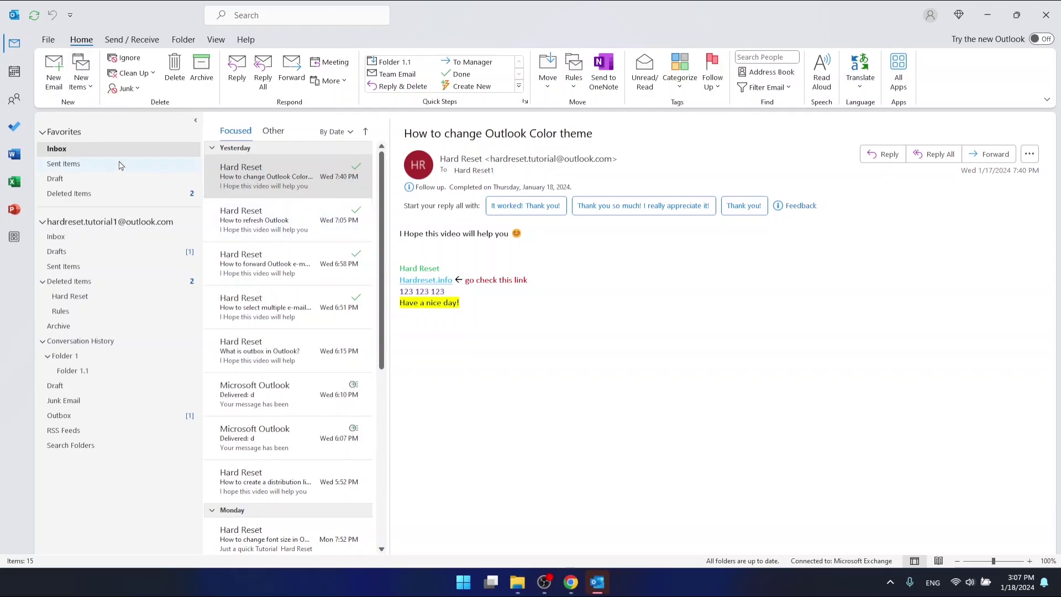
# Step: Launch the Import and Export Wizard from File > Open & Export and choose 'Export to a file'
pyautogui.scroll(-3, 253, 338)
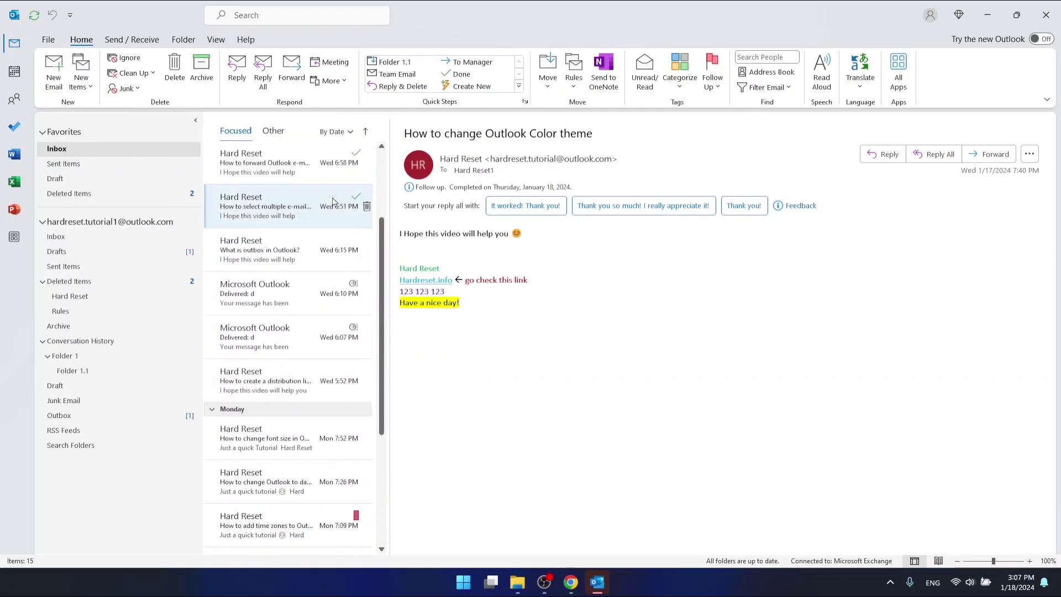
pyautogui.scroll(3, 270, 267)
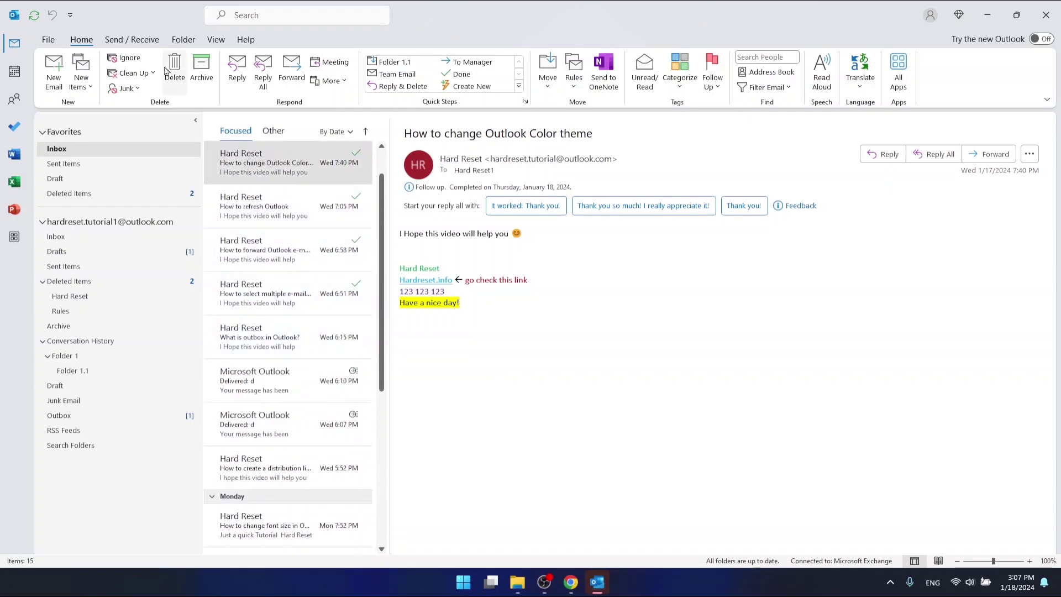
pyautogui.click(48, 40)
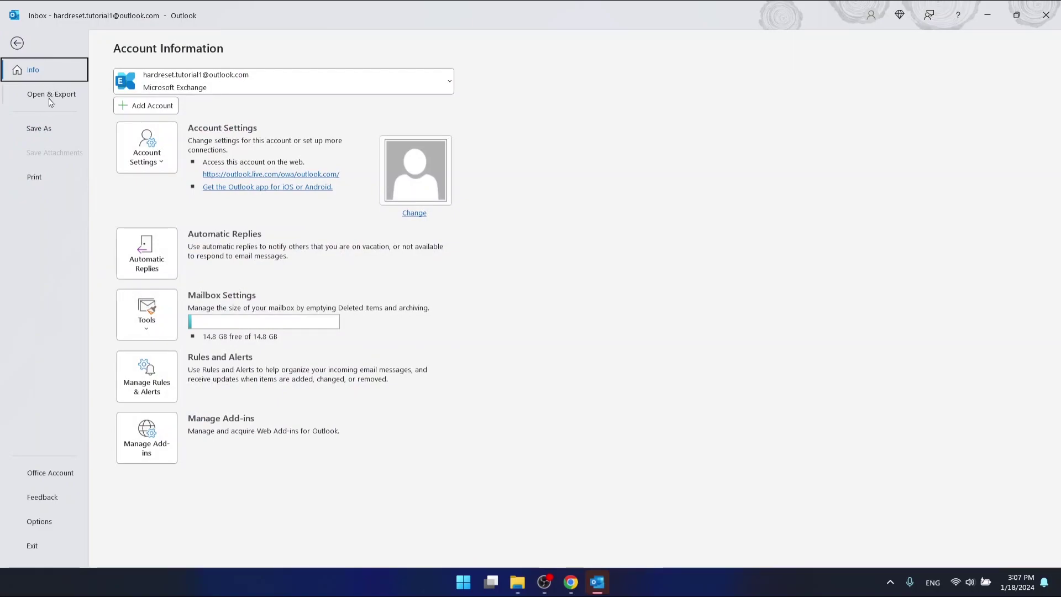
pyautogui.click(54, 97)
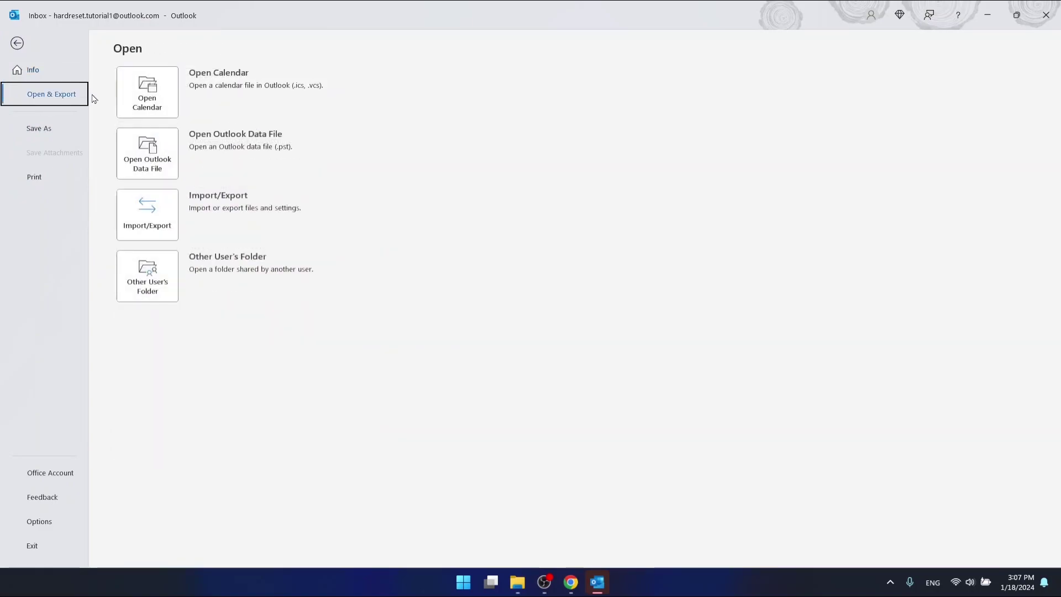
pyautogui.click(143, 216)
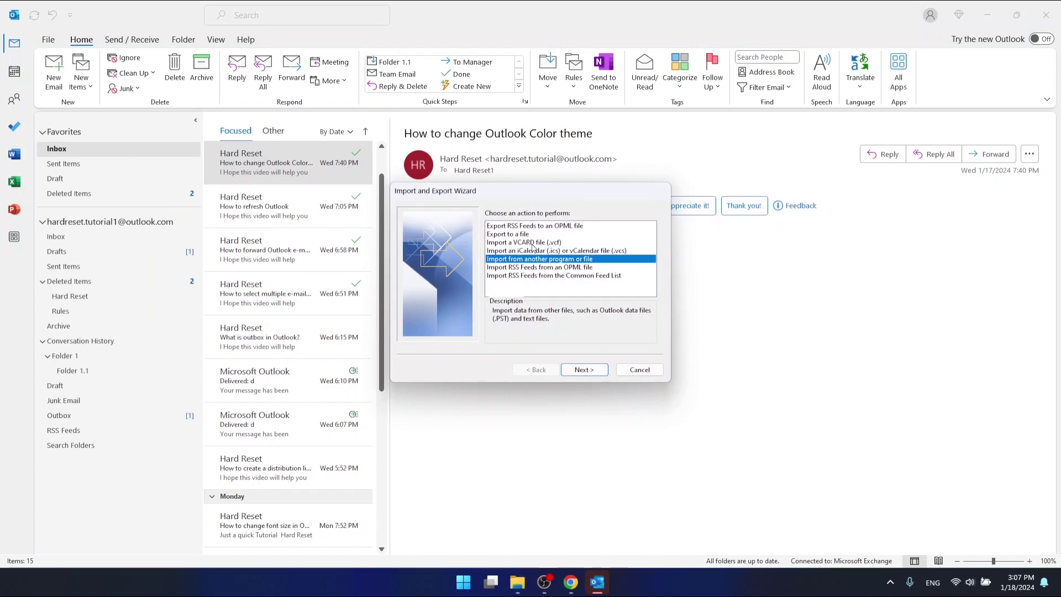
pyautogui.moveTo(519, 199); pyautogui.dragTo(502, 187)
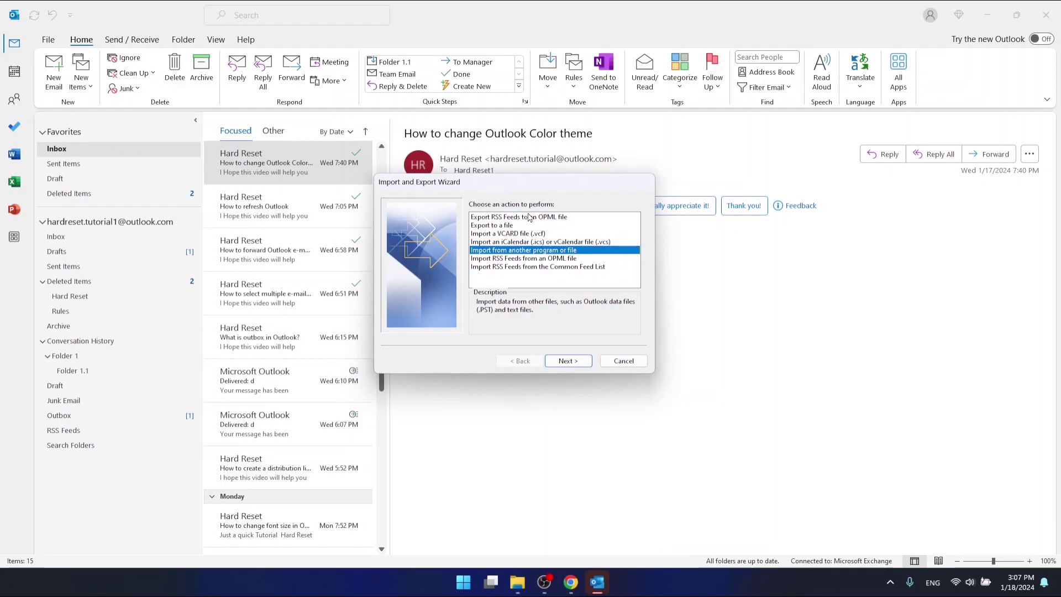
pyautogui.click(508, 225)
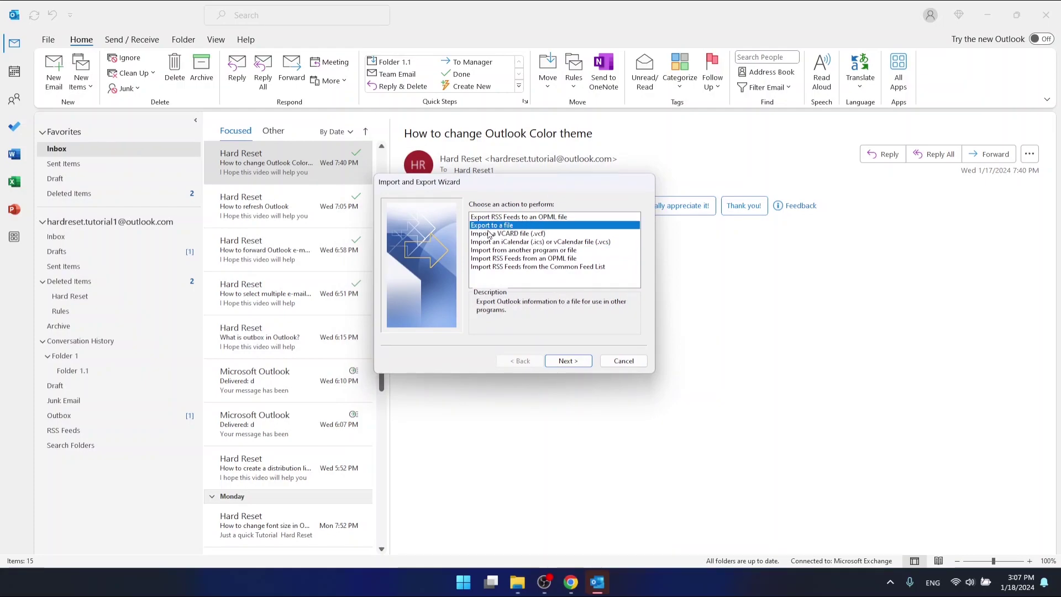
# Step: Advance to the file-type page and pick Outlook Data File (.pst) as the export type
pyautogui.click(560, 358)
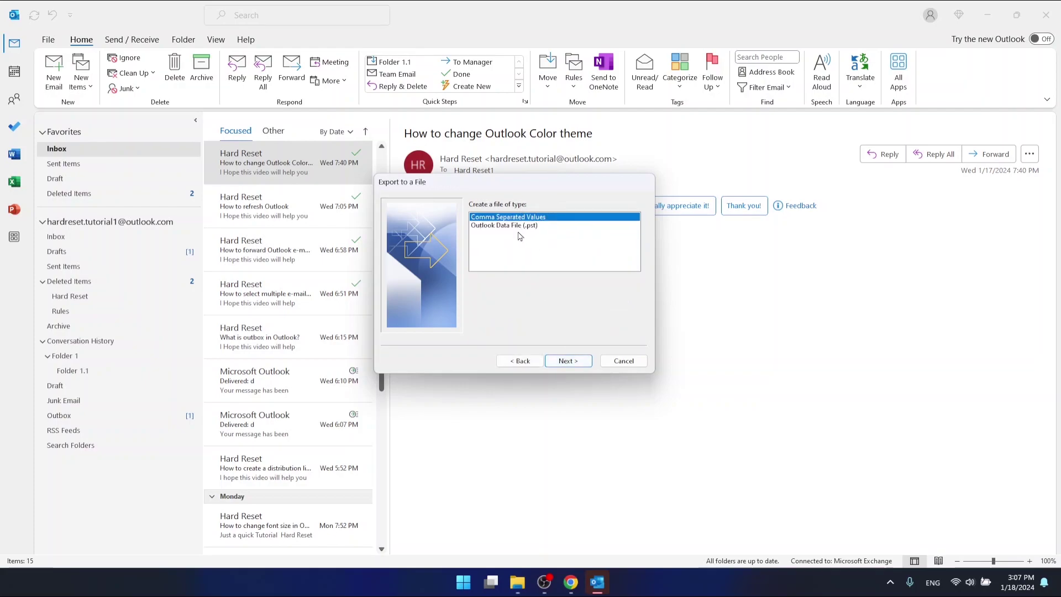
pyautogui.click(507, 226)
pyautogui.click(504, 218)
pyautogui.click(510, 227)
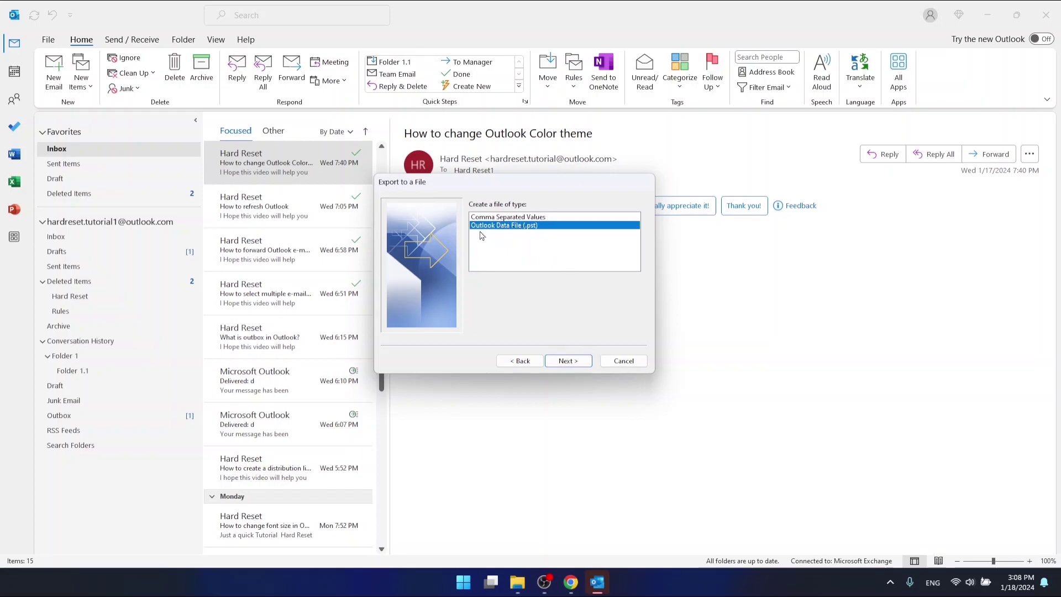
# Step: Keep Inbox with subfolders as the export source and continue to the save-location options
pyautogui.click(568, 361)
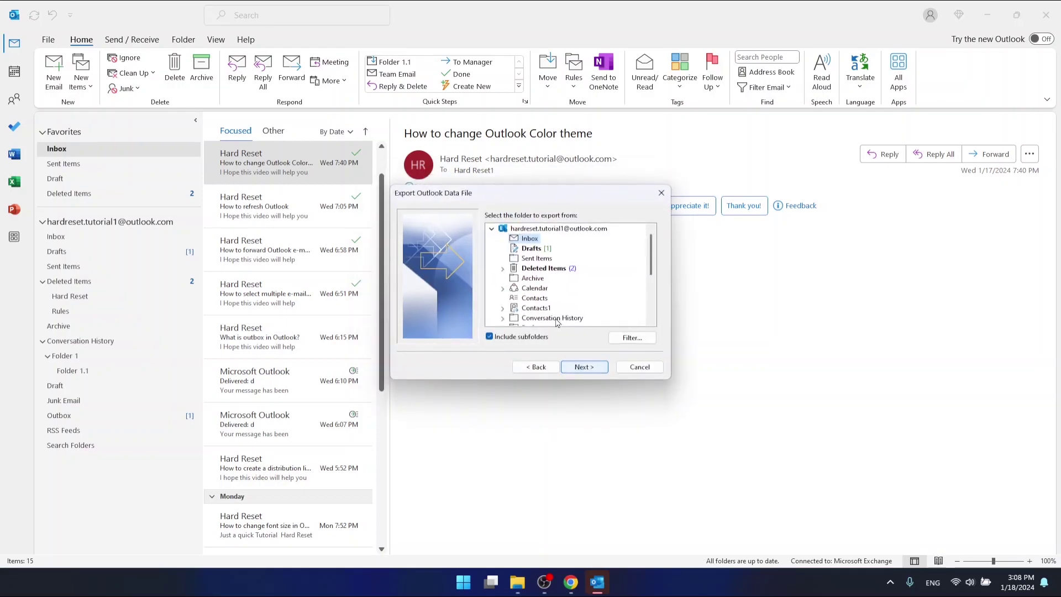
pyautogui.scroll(-3, 532, 263)
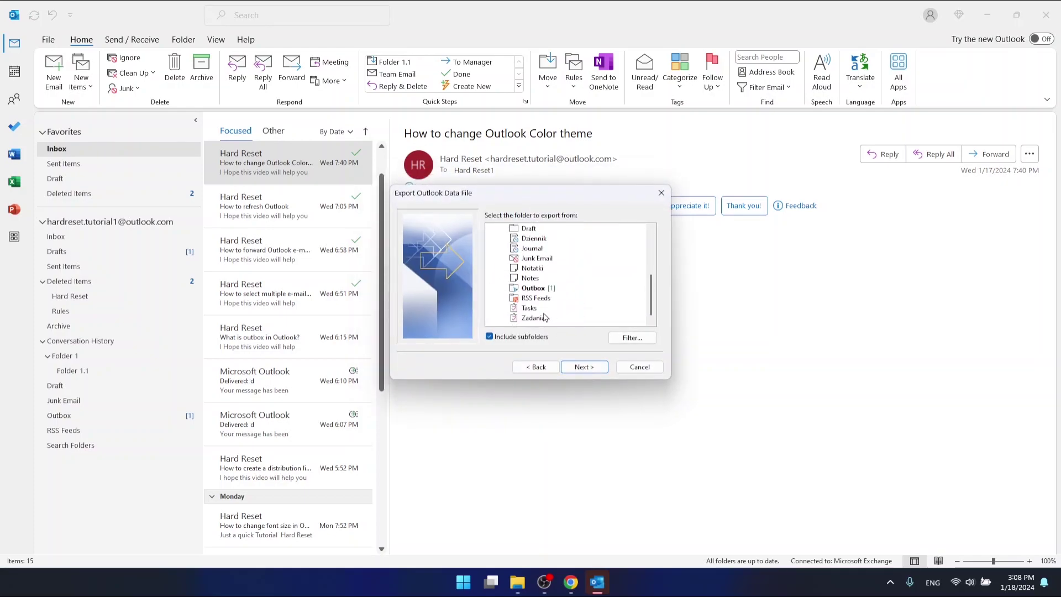
pyautogui.scroll(1, 550, 283)
pyautogui.scroll(1, 550, 283)
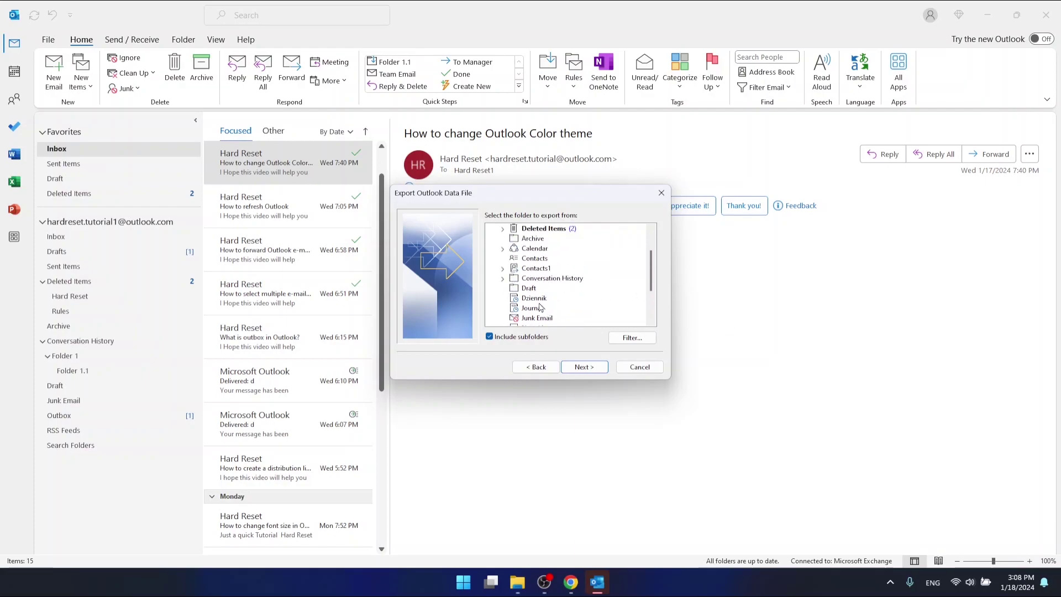
pyautogui.scroll(2, 544, 283)
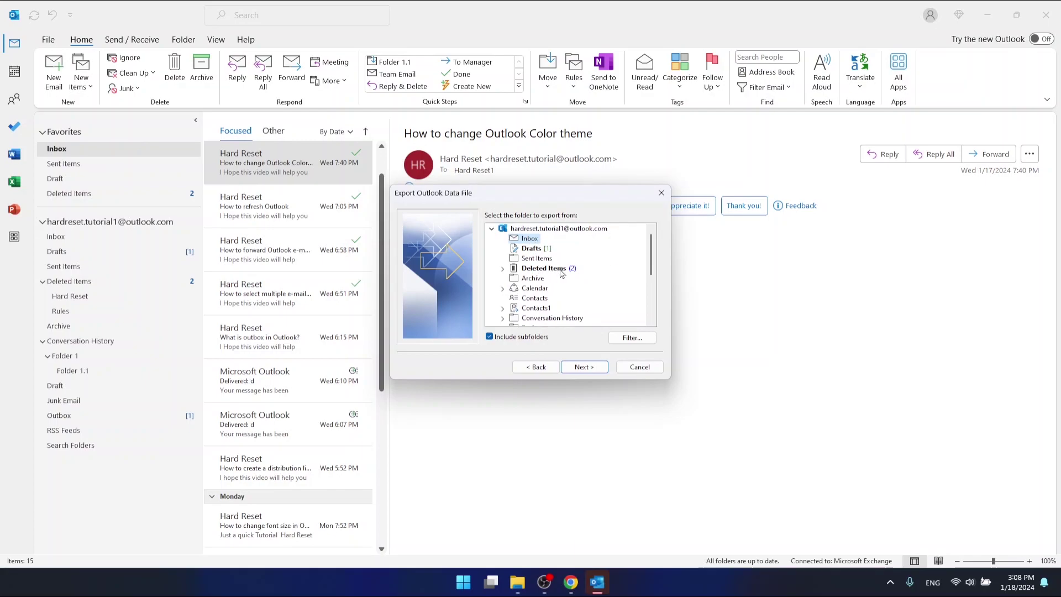
pyautogui.scroll(-1, 526, 299)
pyautogui.scroll(-2, 526, 298)
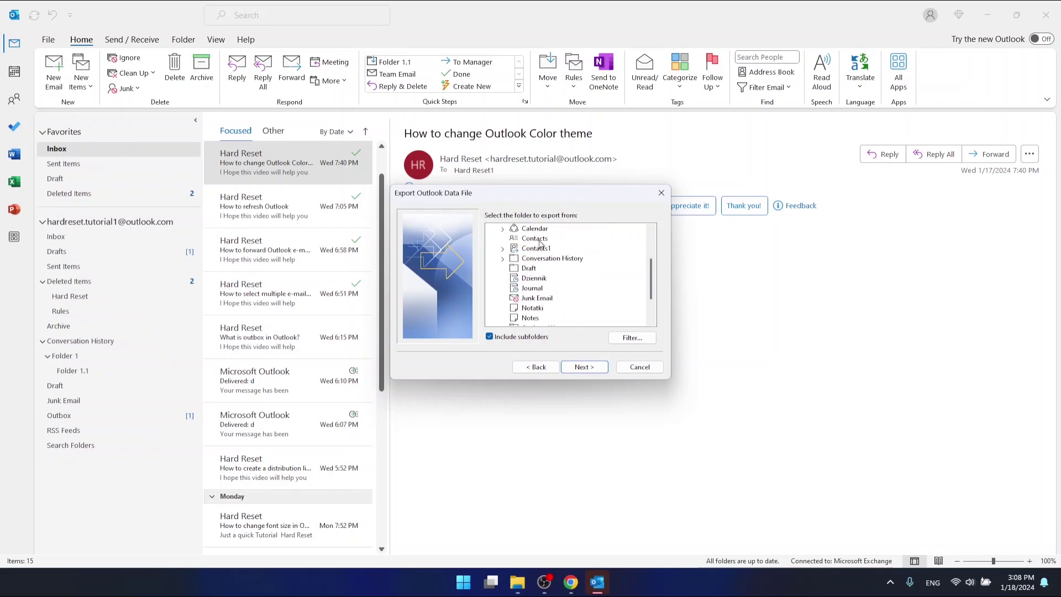
pyautogui.scroll(3, 539, 243)
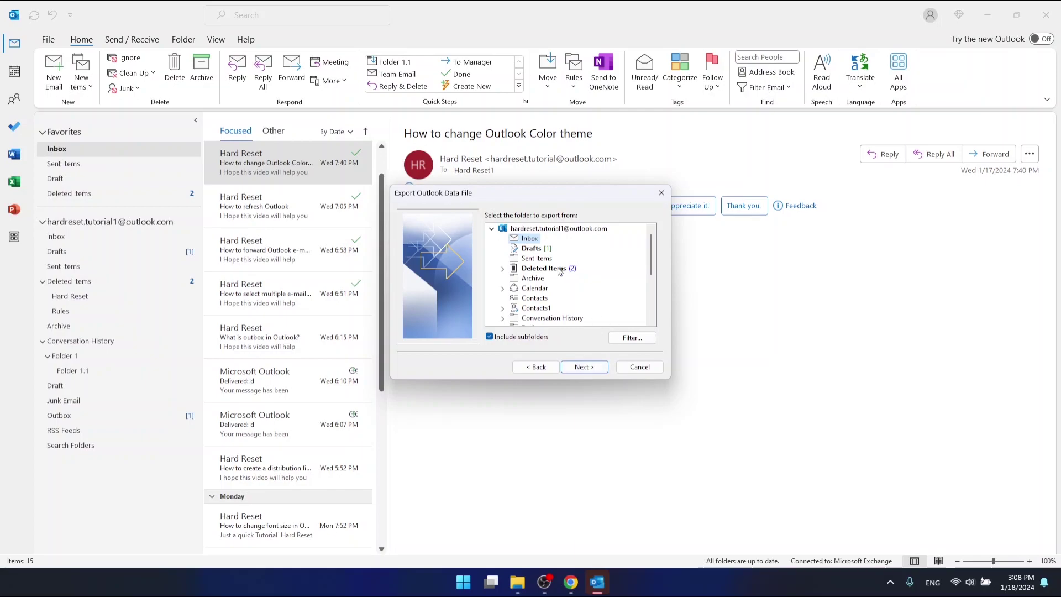
pyautogui.click(584, 367)
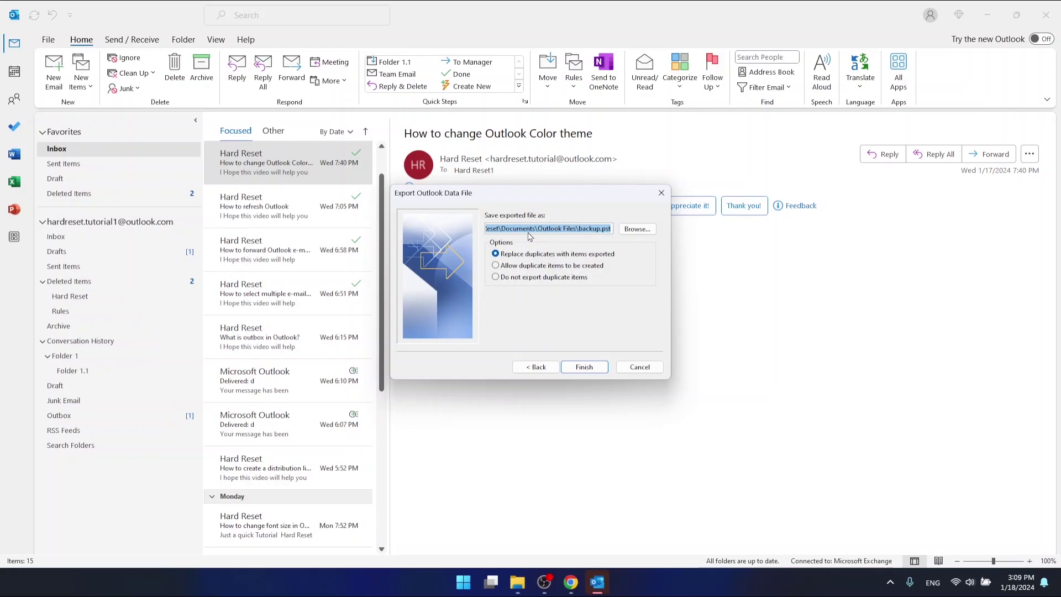
# Step: Save the export as 'Inbox 18.01.2024', allow duplicate items, and finish
pyautogui.press('BackSpace')
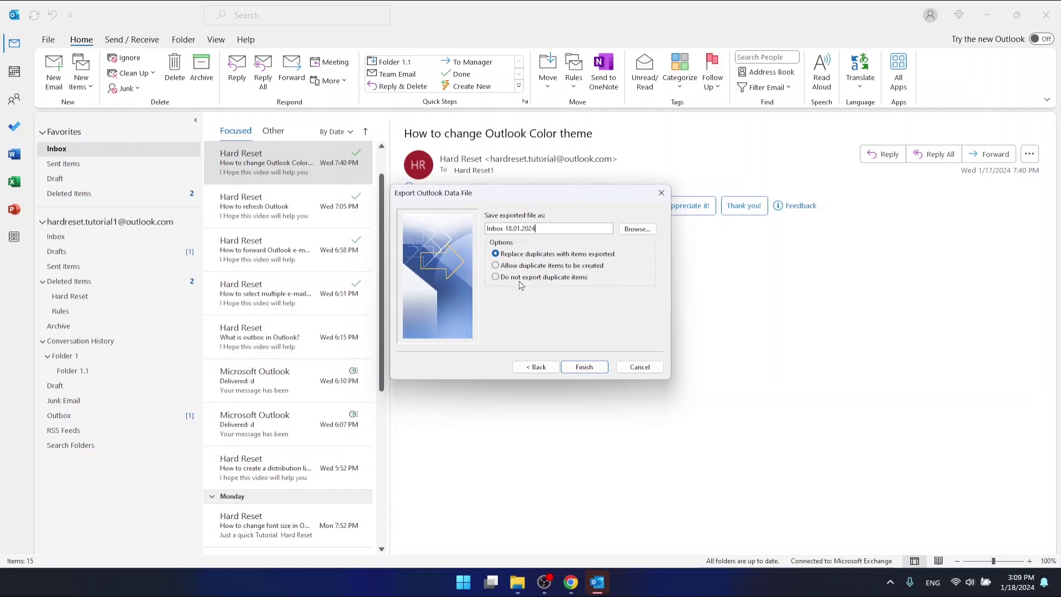
pyautogui.click(495, 265)
pyautogui.click(591, 369)
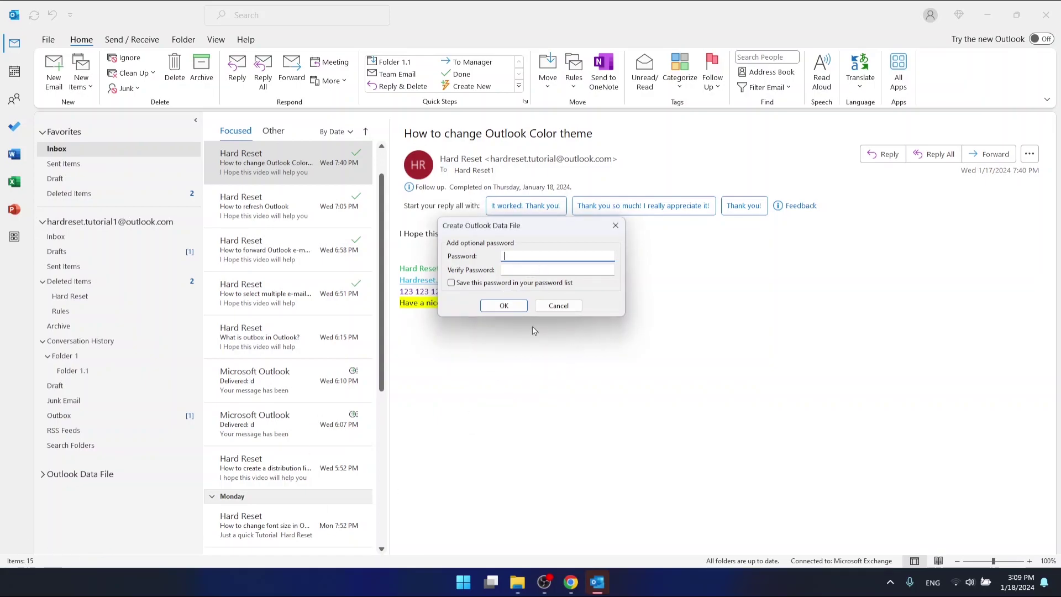
# Step: Create the Outlook Data File with both password fields left empty
pyautogui.click(507, 307)
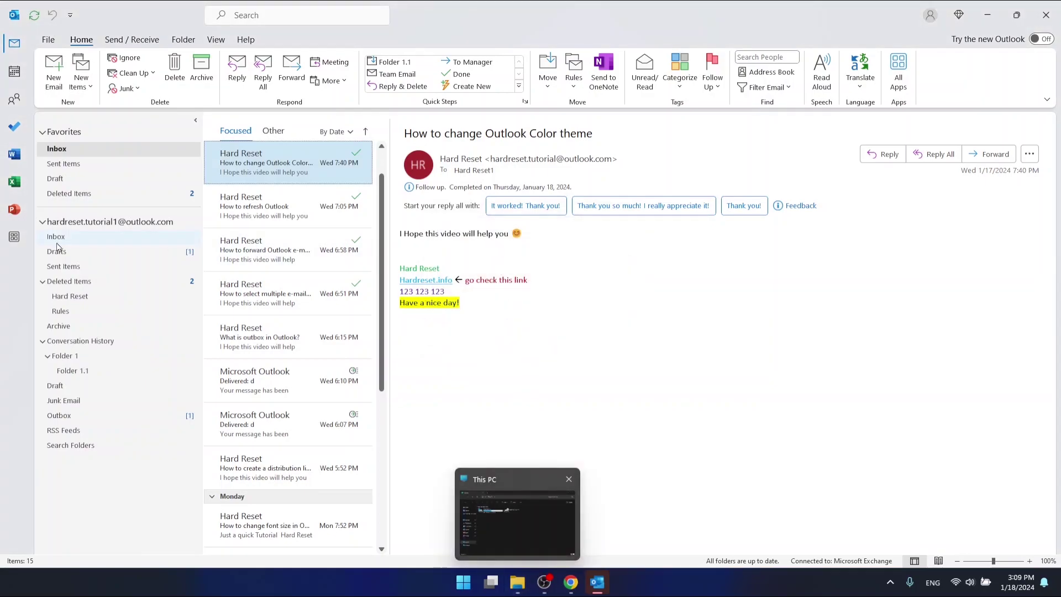
pyautogui.click(522, 584)
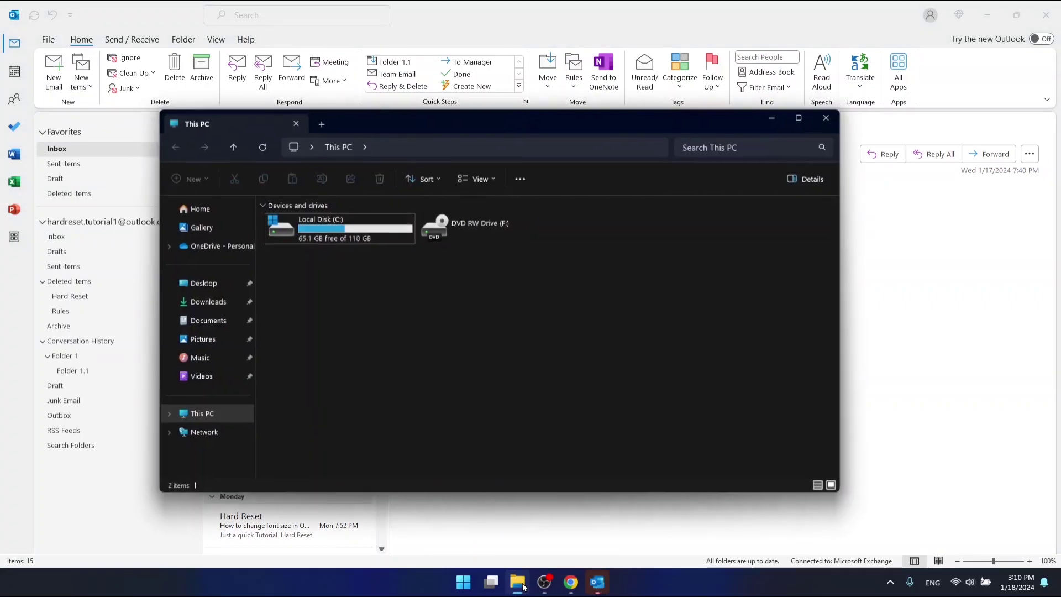
pyautogui.click(213, 323)
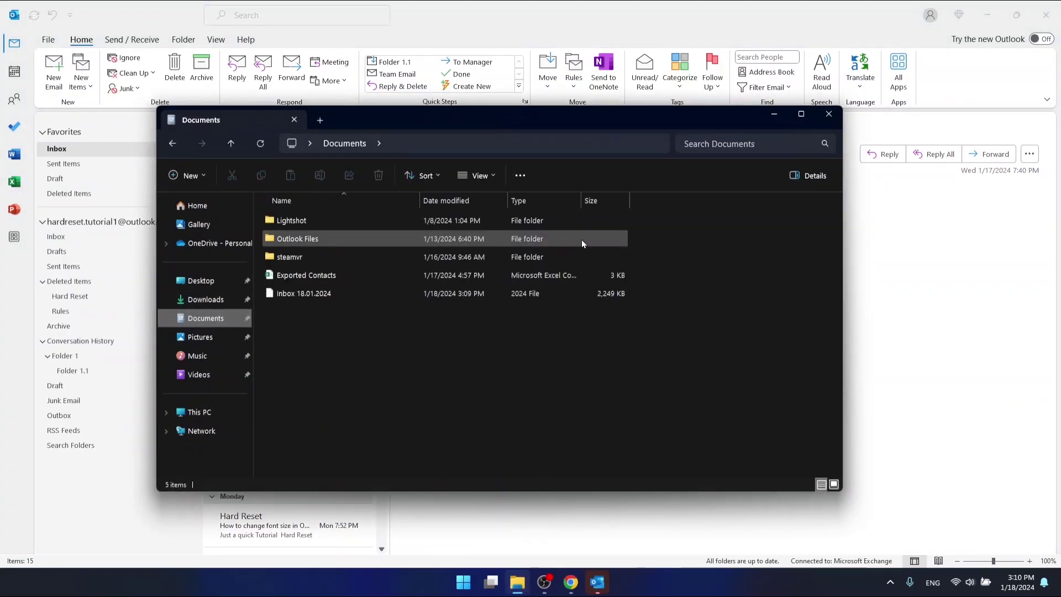
pyautogui.moveTo(296, 321); pyautogui.dragTo(571, 286)
pyautogui.click(429, 307)
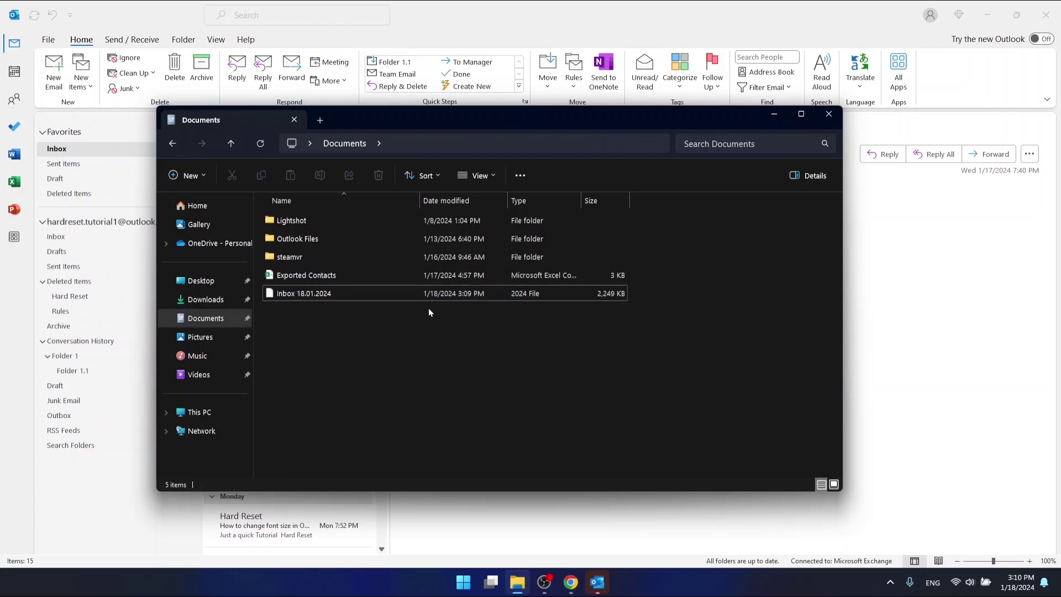
pyautogui.moveTo(330, 305); pyautogui.dragTo(637, 289)
pyautogui.moveTo(307, 319)
pyautogui.mouseDown()
pyautogui.moveTo(330, 296)
pyautogui.moveTo(567, 286)
pyautogui.moveTo(305, 317)
pyautogui.mouseUp()
pyautogui.click(833, 117)
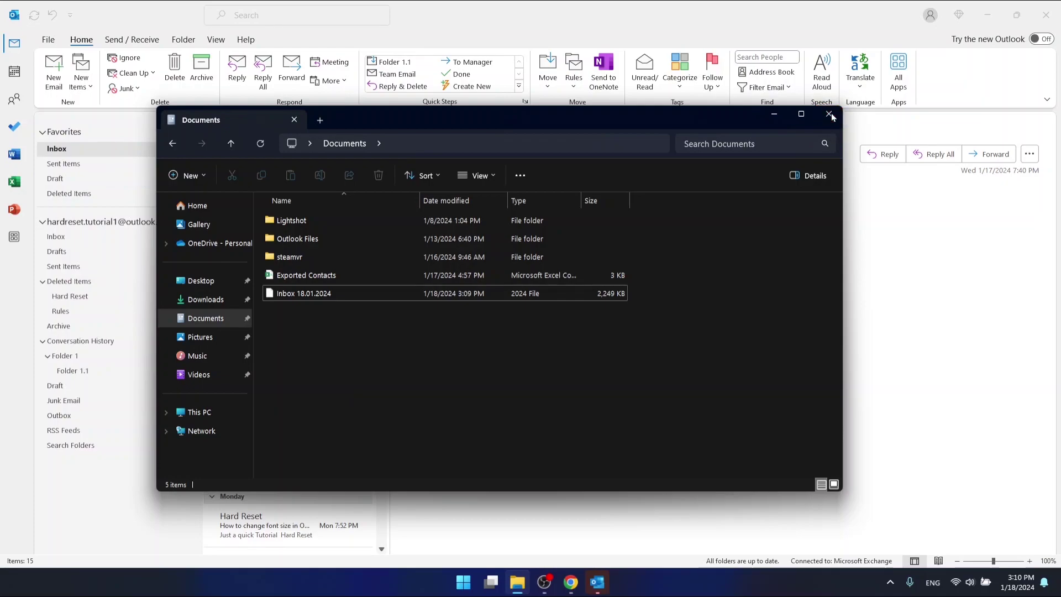